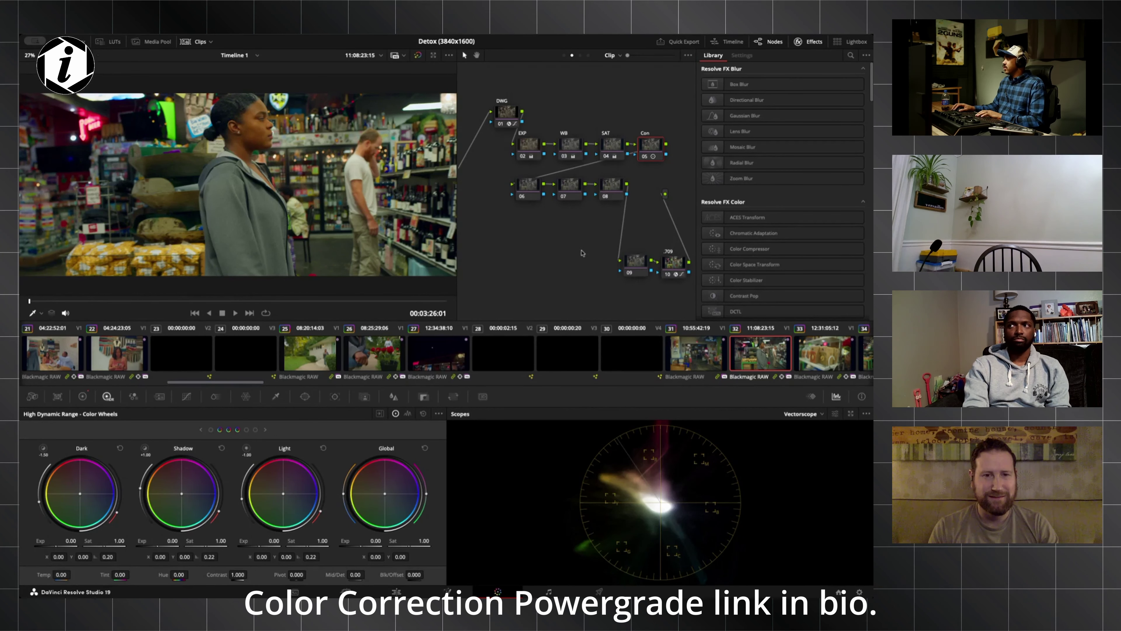
- Disable all the correction nodes, then the .709 output transform and the DWG input transform, to show the ungraded clip
left_click_drag(635, 294, 533, 142)
key("ctrl+d")
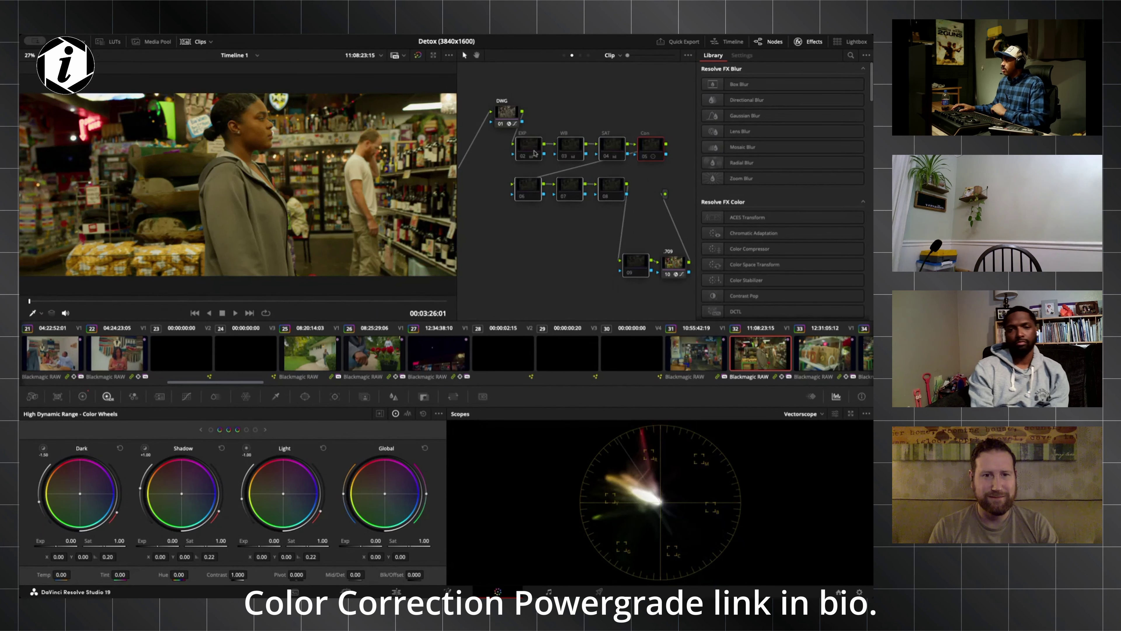
left_click(679, 272)
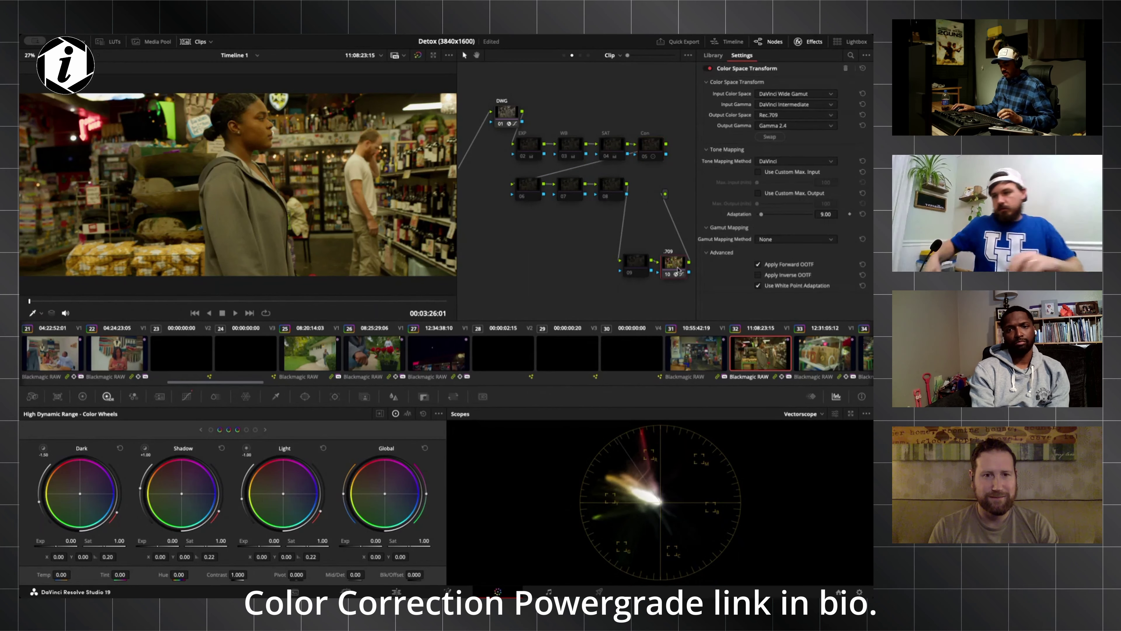
key("ctrl+d")
left_click(512, 120)
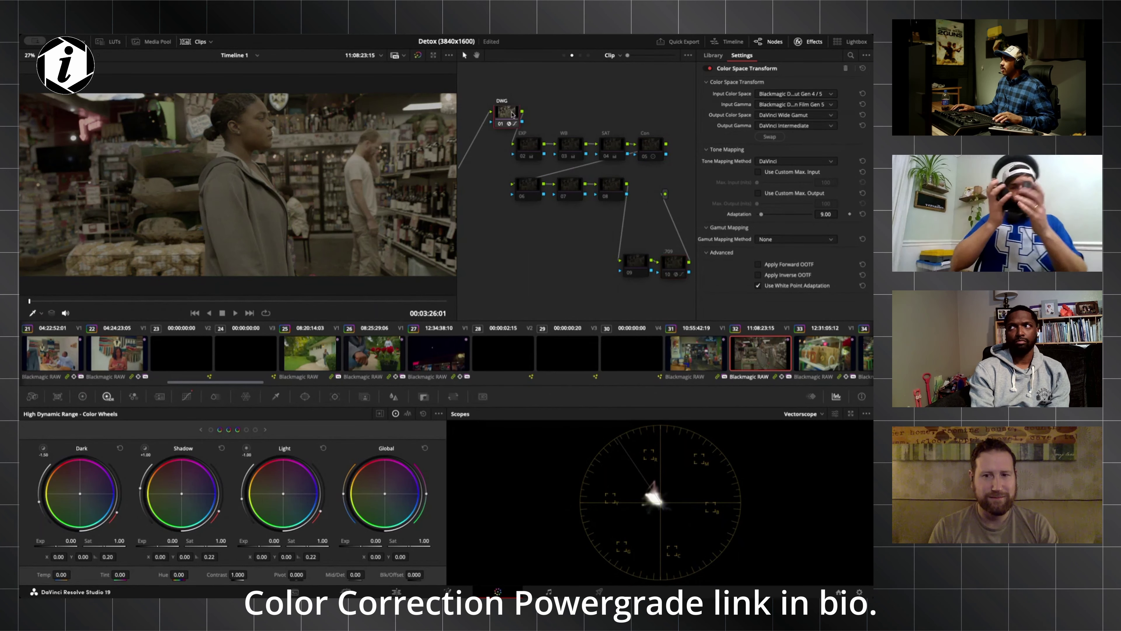
key("ctrl+d")
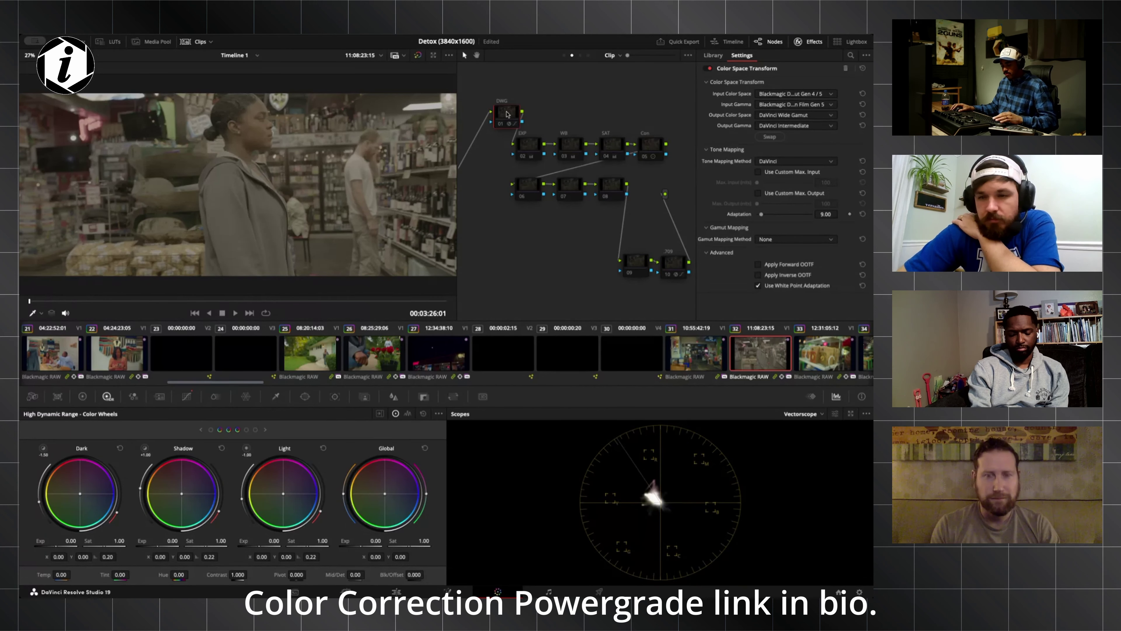
- Re-enable the DWG and .709 color space transform nodes, comparing the image with the .709 node off and on
key("ctrl+d")
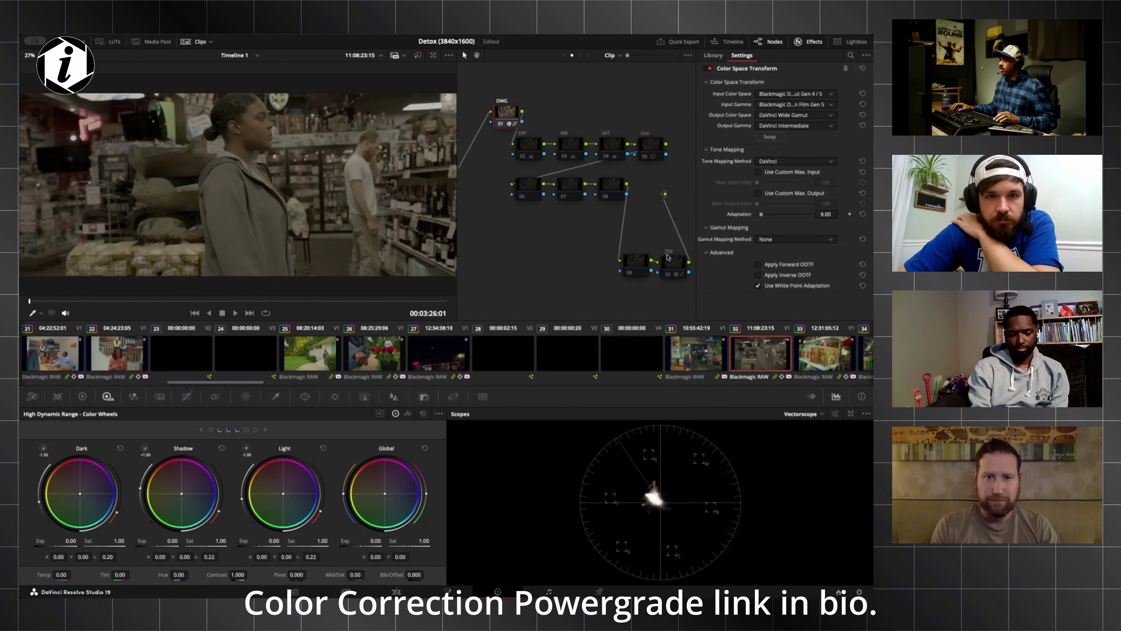
left_click(675, 263)
key("ctrl+d")
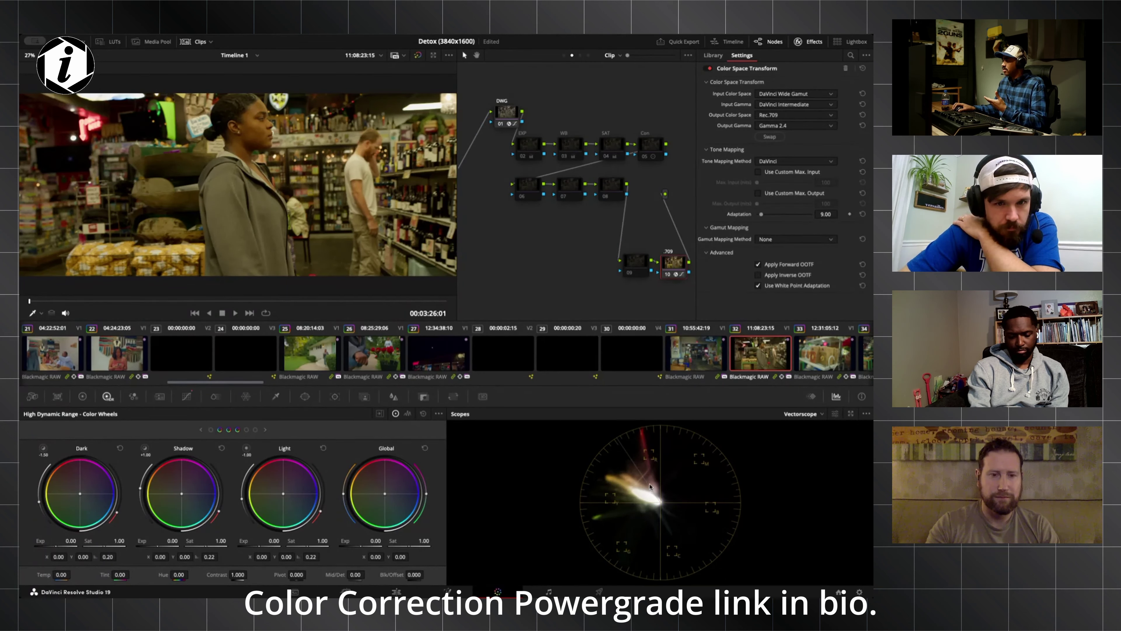
key("ctrl+d")
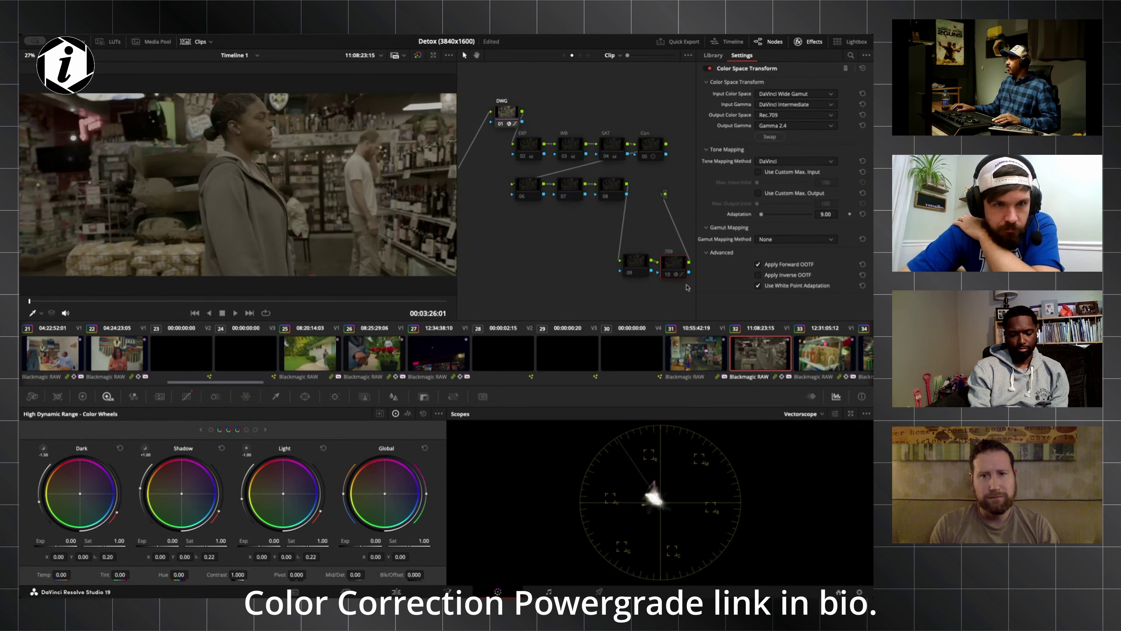
key("ctrl+d")
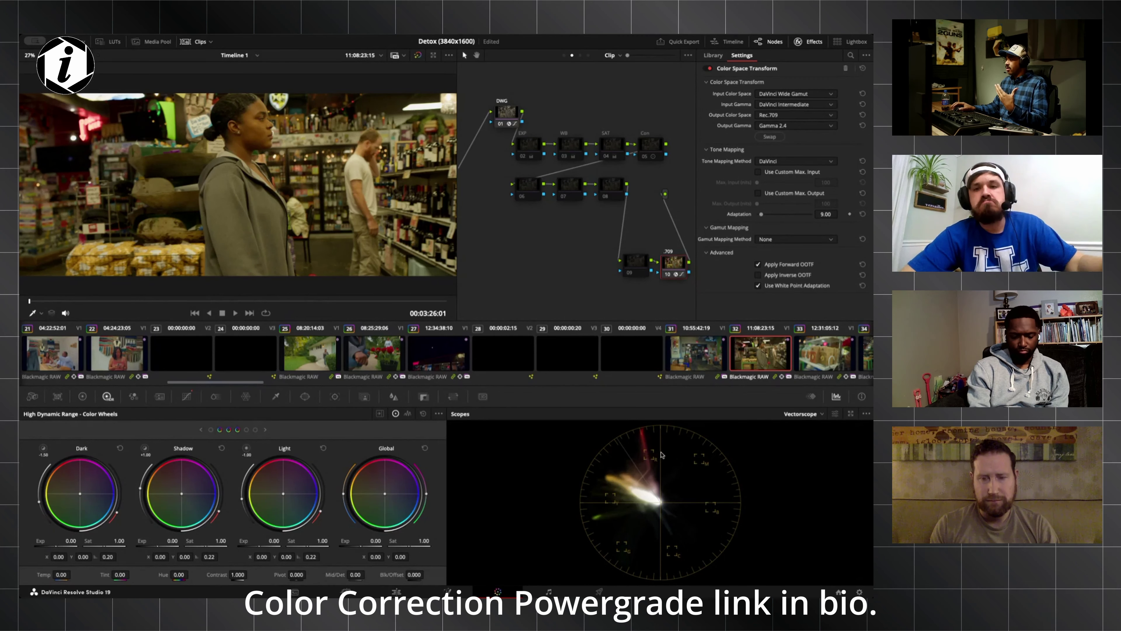
- Switch the scope to CIE Chromaticity and select the row of correction nodes from EXP to Con
left_click(822, 414)
left_click(819, 460)
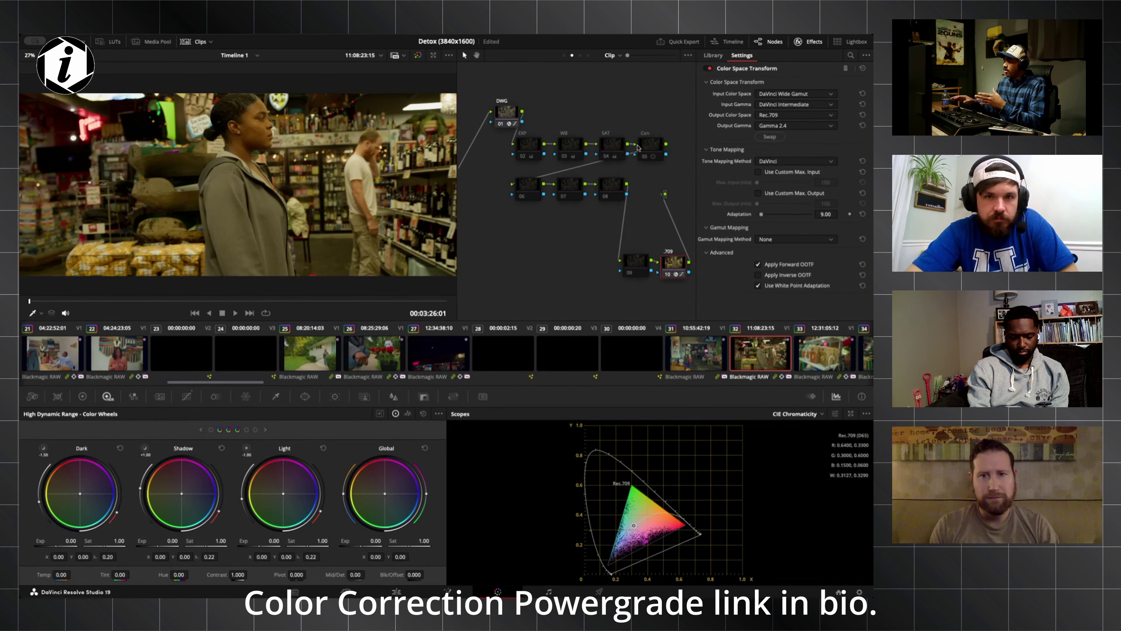
left_click_drag(682, 150, 527, 153)
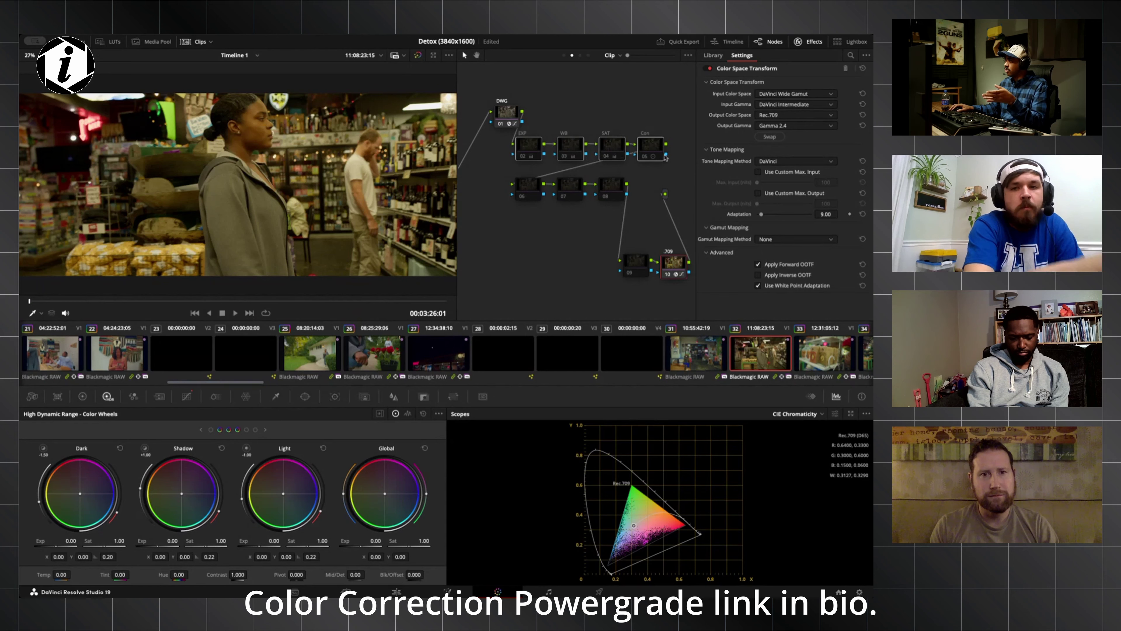
- Toggle the EXP node repeatedly to compare the exposure correction, and leave it enabled
left_click(532, 150)
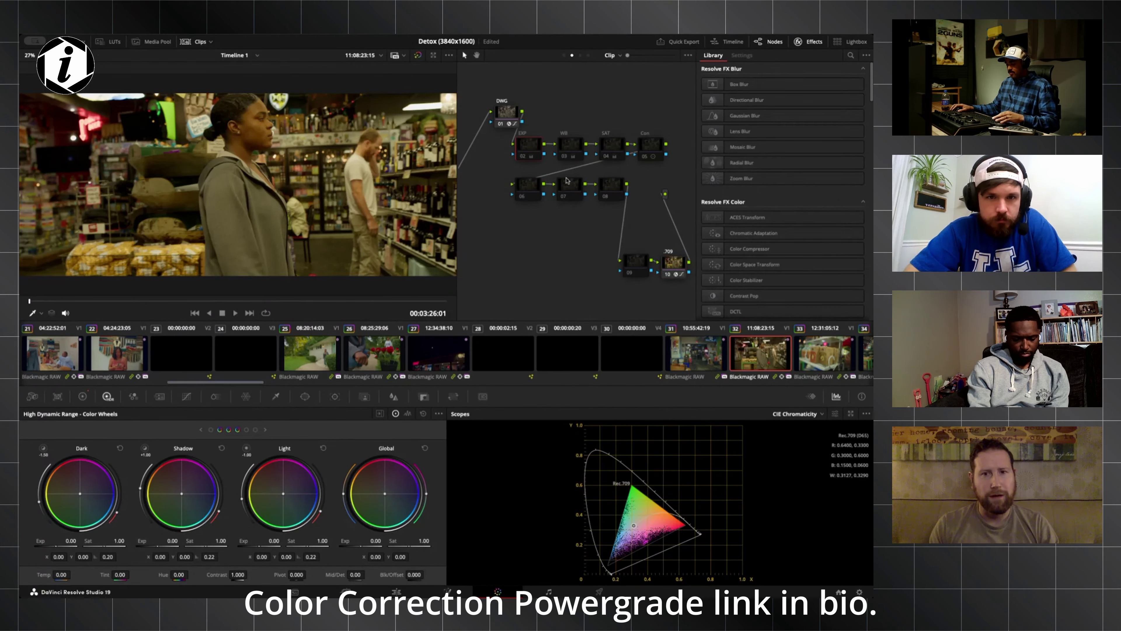
key("ctrl+d")
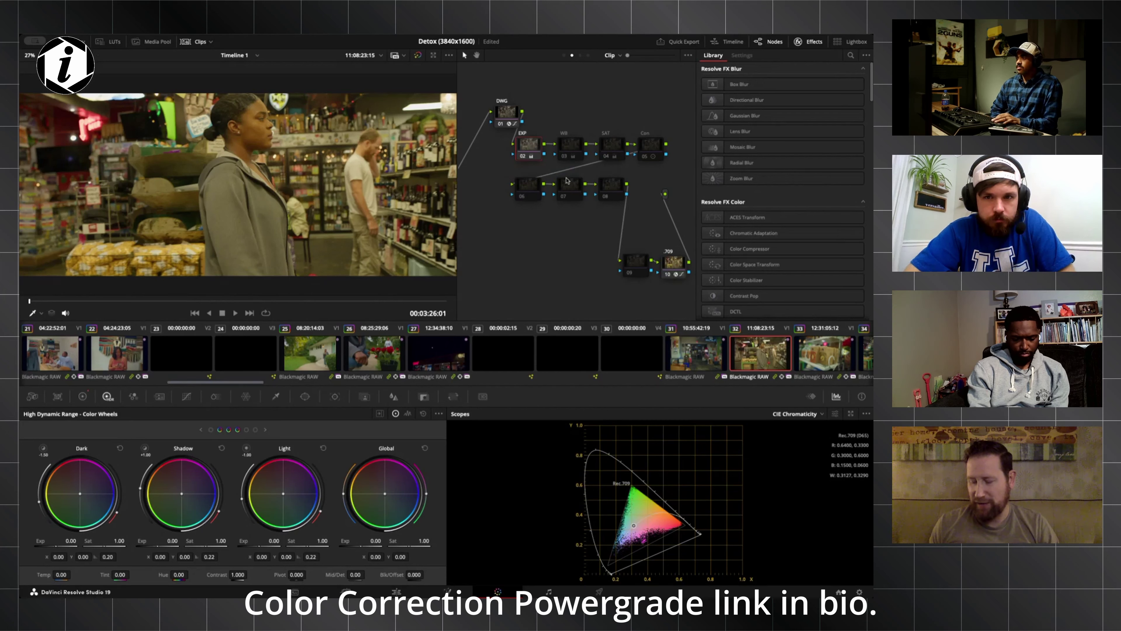
key("ctrl+d")
key("ctrl+d")
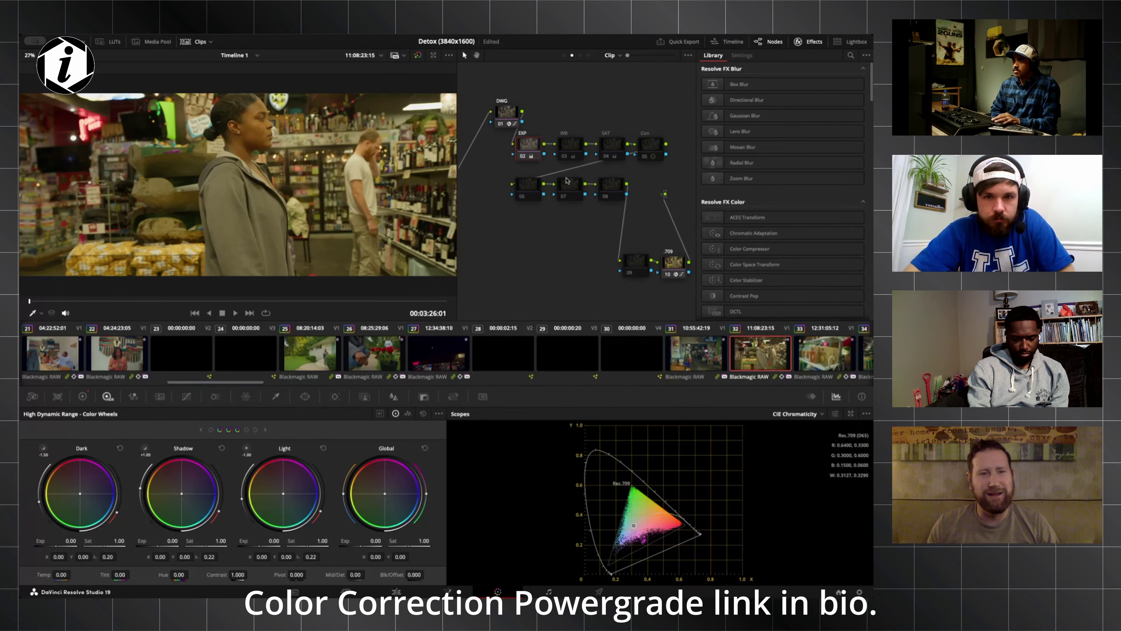
key("ctrl+d")
key("ctrl+d")
key("ctrl+d")
key("ctrl+d")
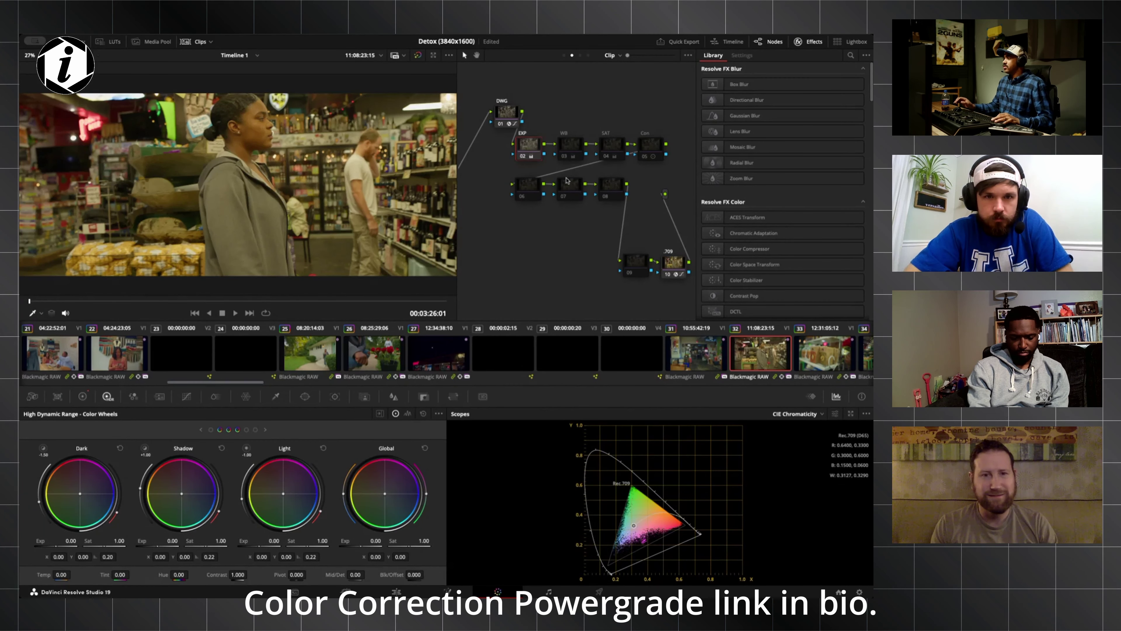
key("ctrl+d")
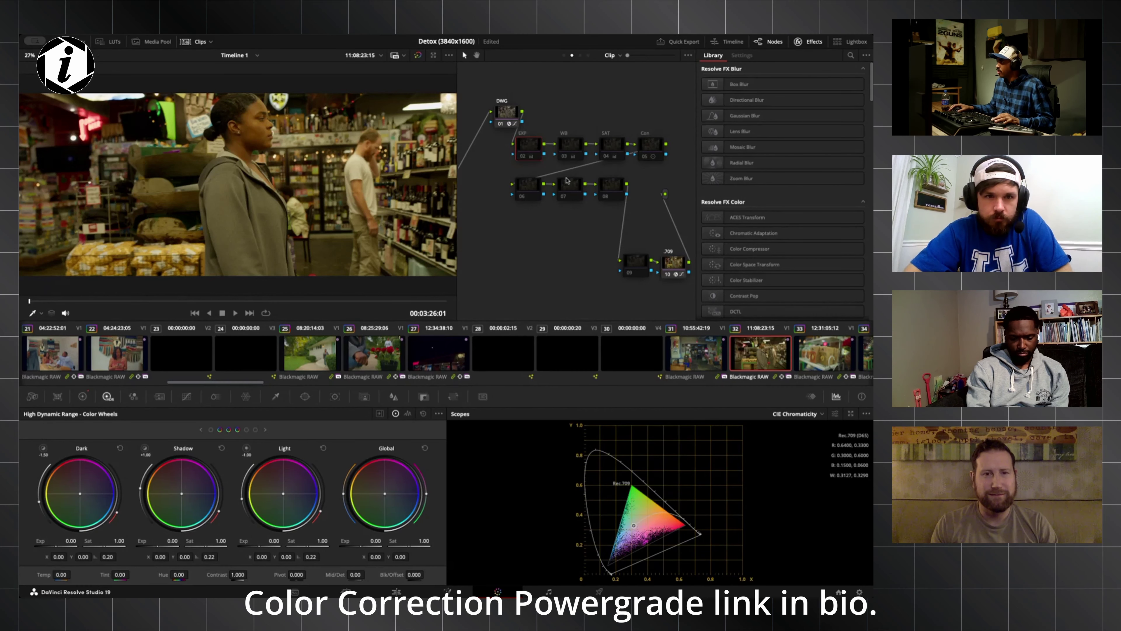
key("ctrl+d")
key("ctrl+d")
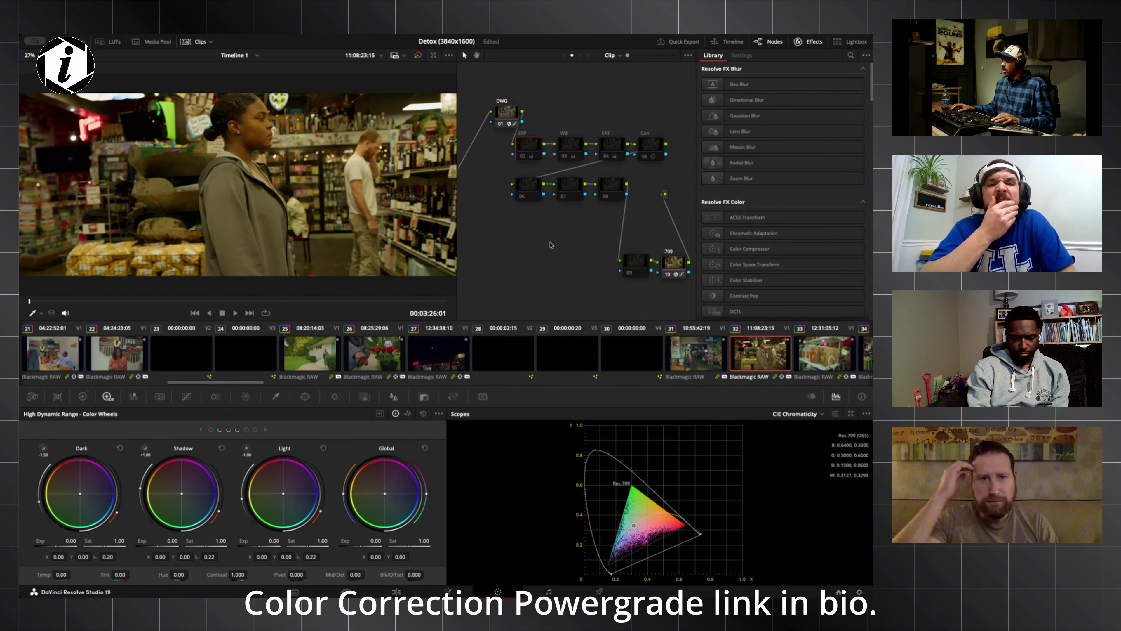
key("ctrl+d")
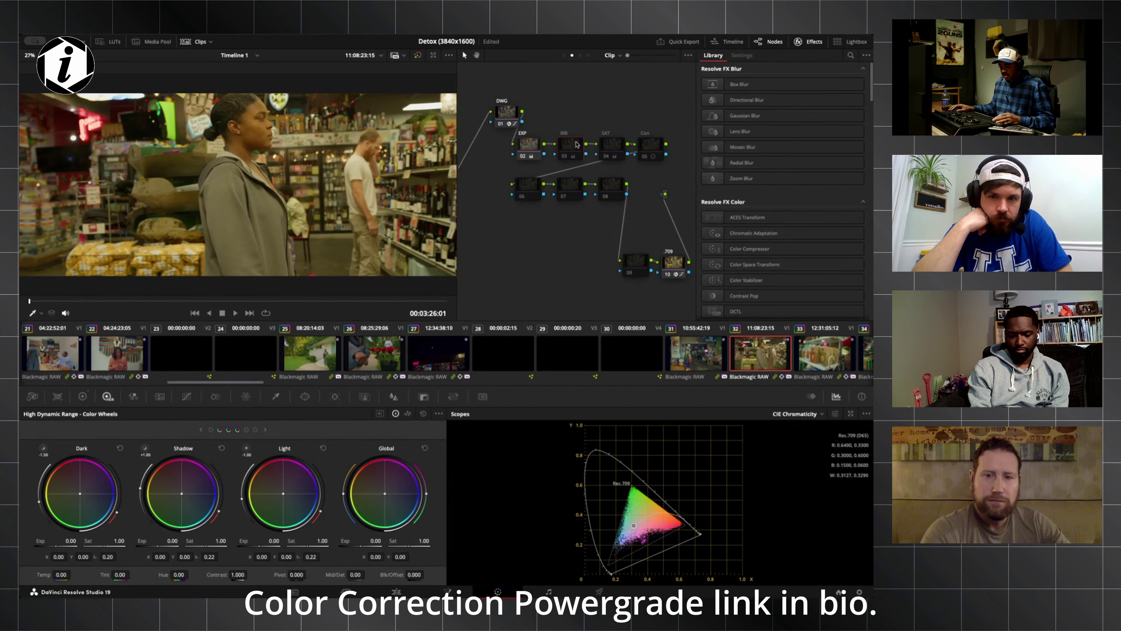
- Enable the WB node and compare the image with the white balance correction off and on
key("ctrl+d")
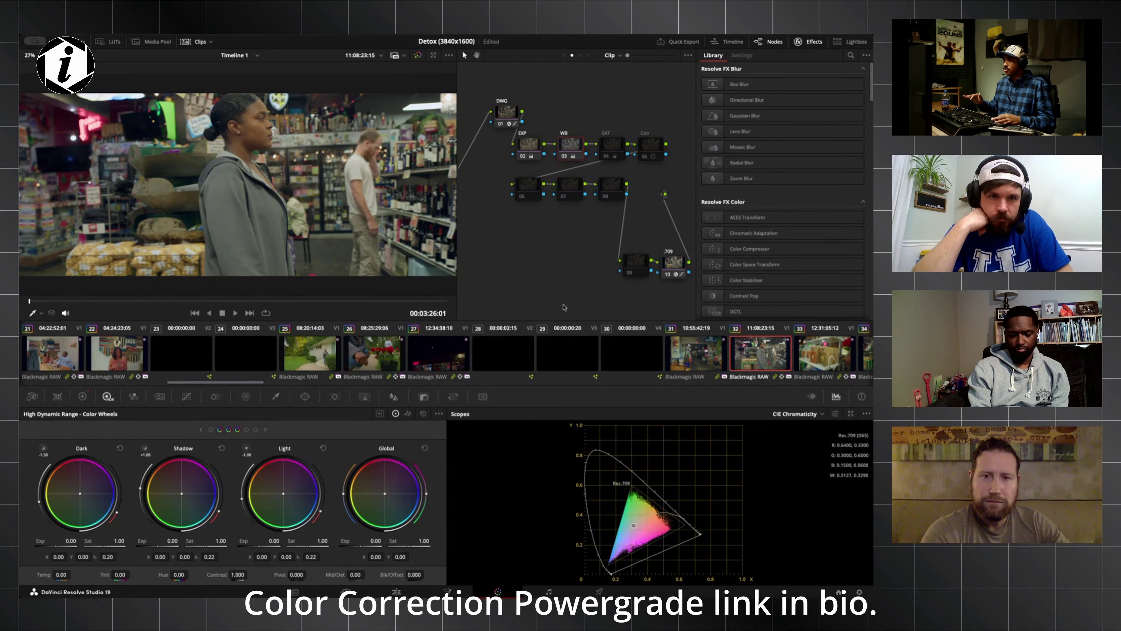
key("ctrl+d")
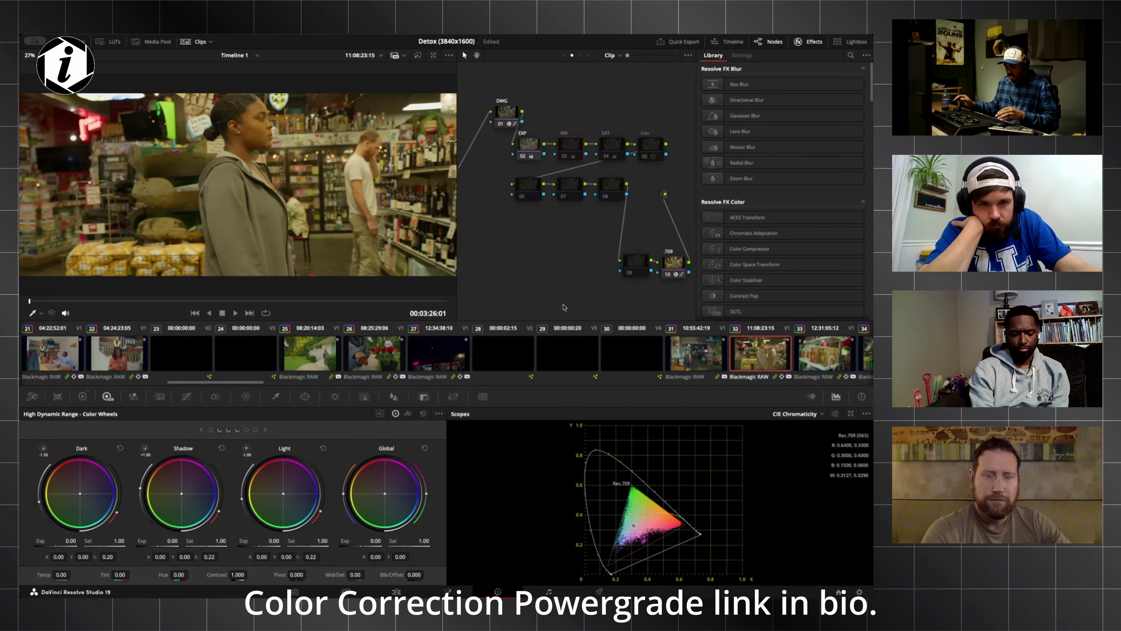
key("ctrl+d")
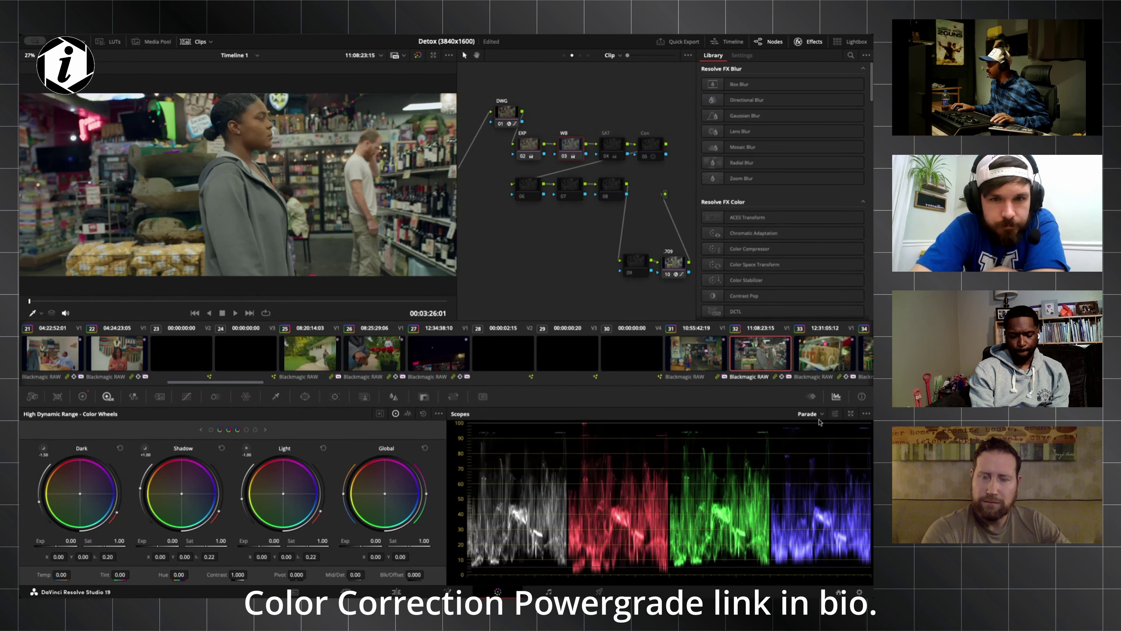
- Set the scope to Vectorscope and compare the WB node off and on, leaving it enabled
left_click(820, 446)
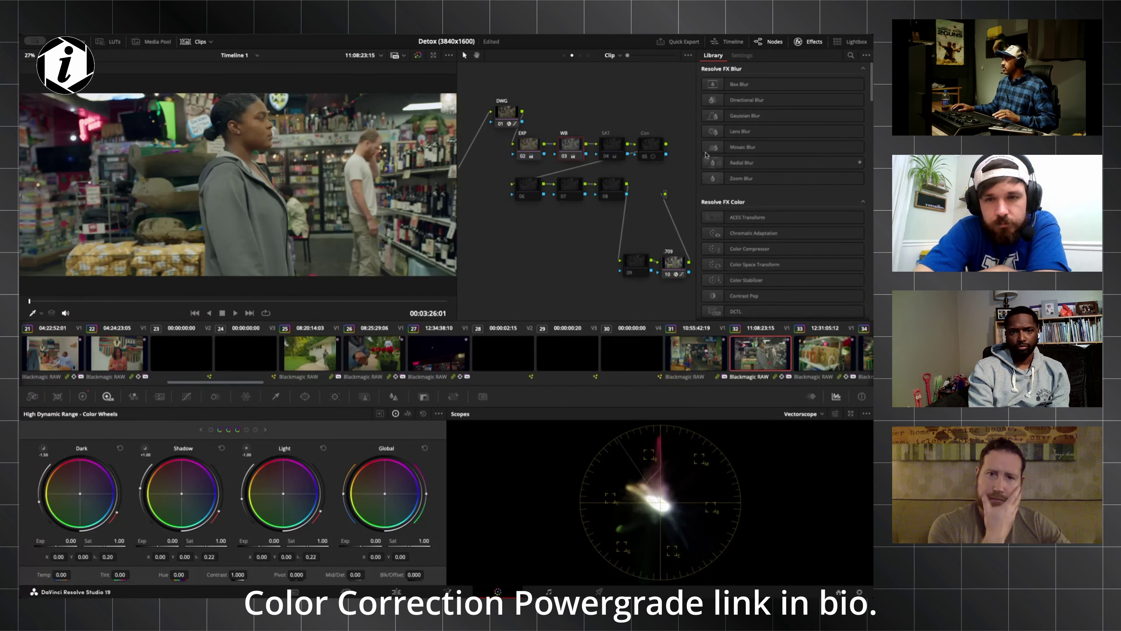
key("ctrl+d")
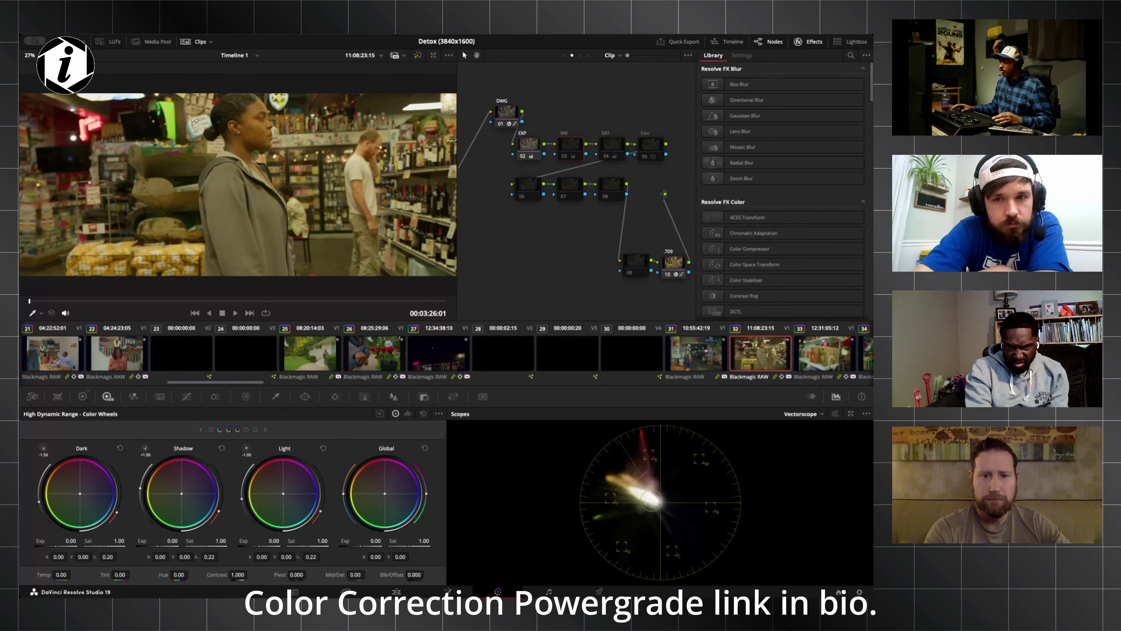
key("ctrl+d")
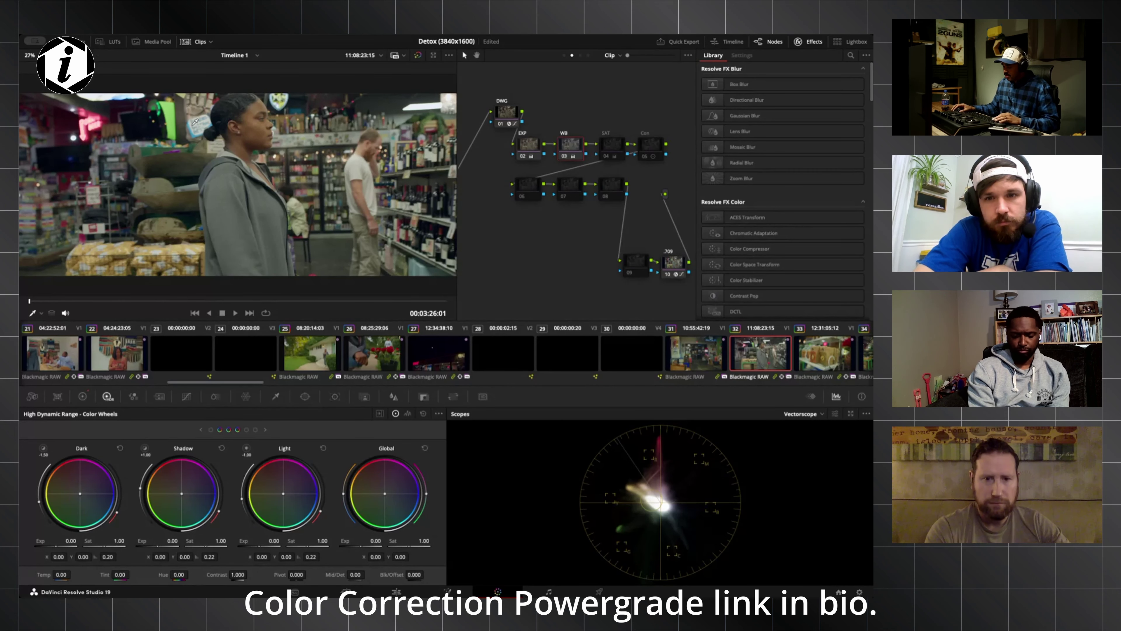
- Enable the SAT node and toggle it to compare the saturation change, leaving it on
left_click(612, 147)
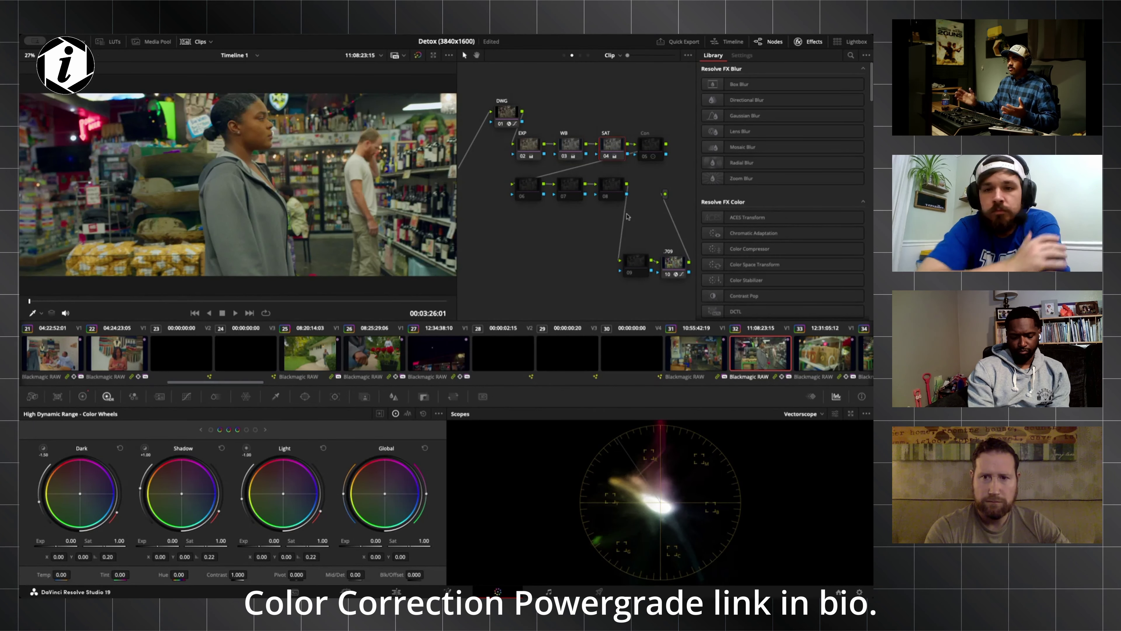
key("ctrl+d")
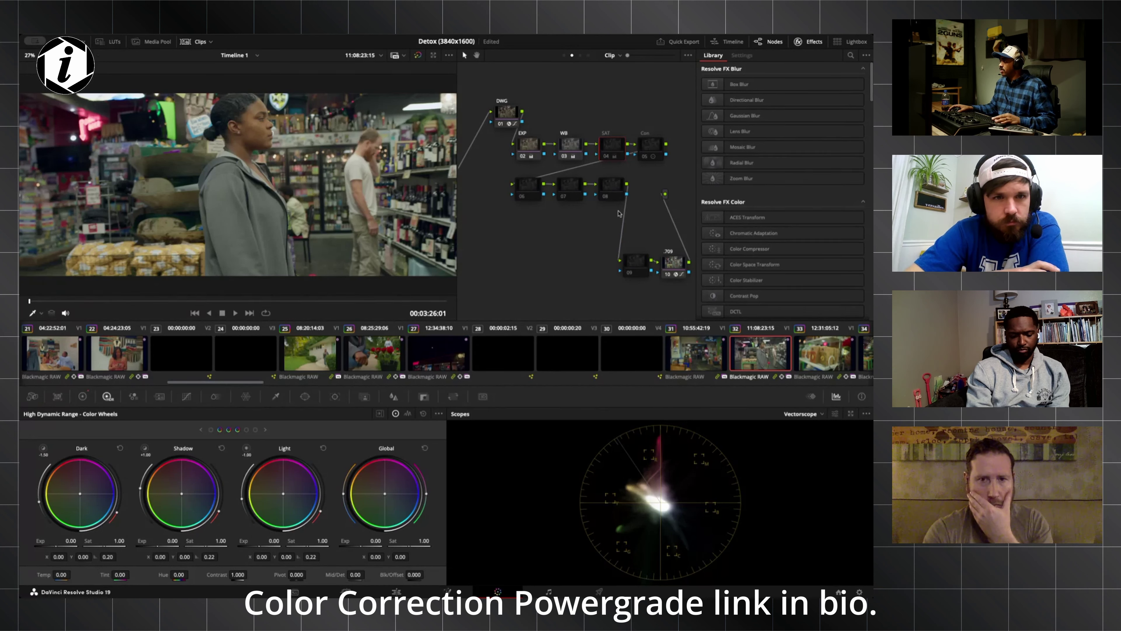
key("ctrl+d")
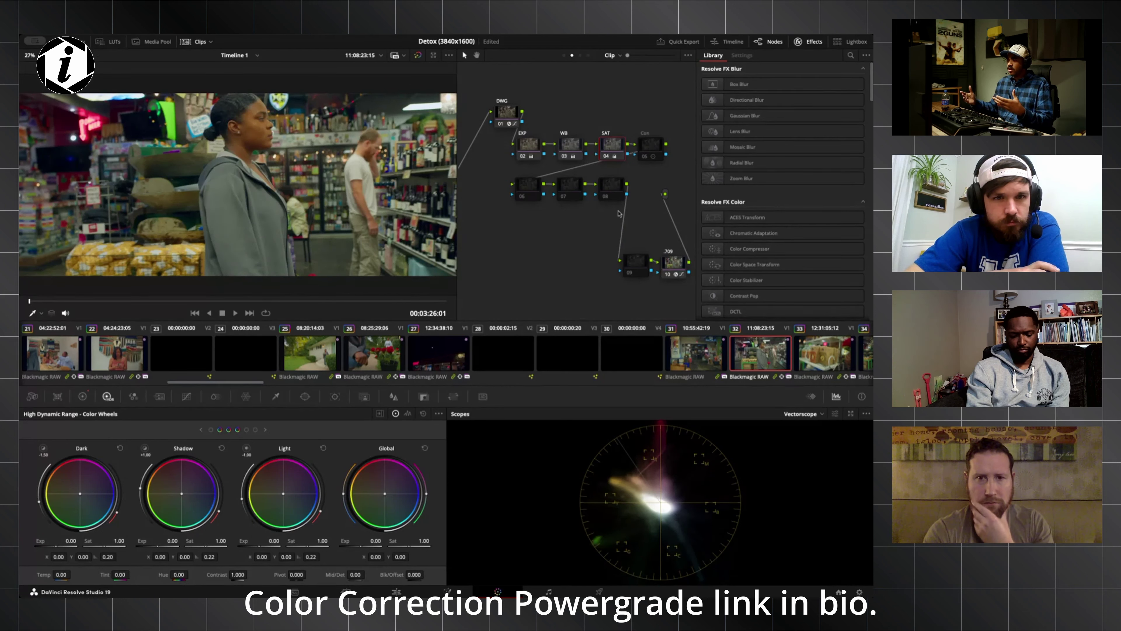
key("ctrl+d")
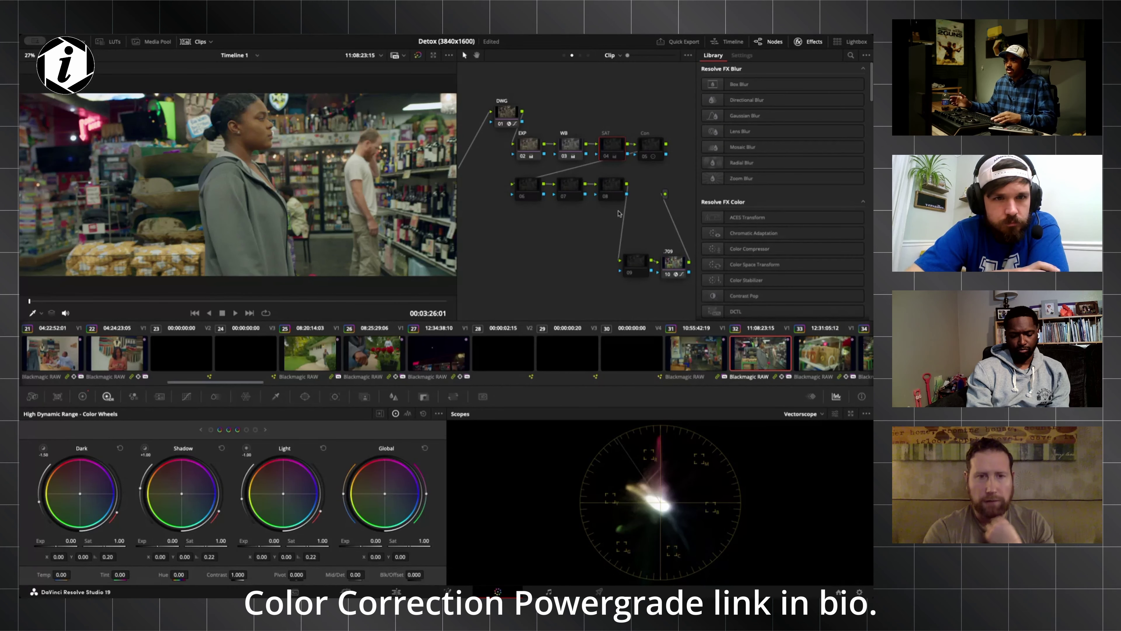
key("ctrl+d")
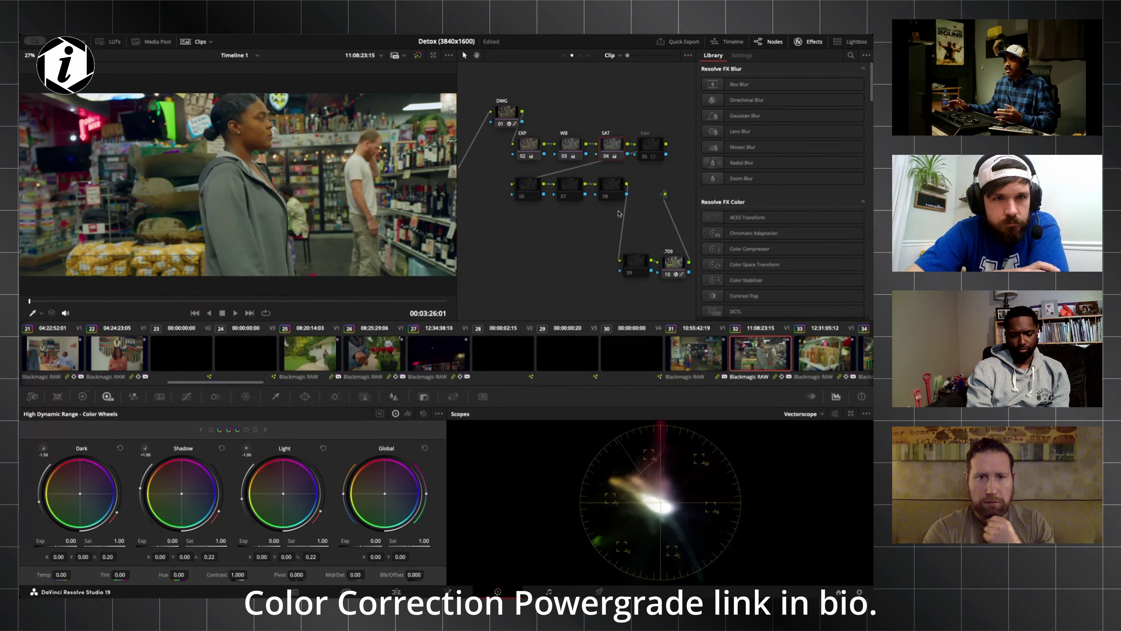
- Enable the Con node and toggle it repeatedly to compare the contrast adjustment, leaving it on
left_click(648, 148)
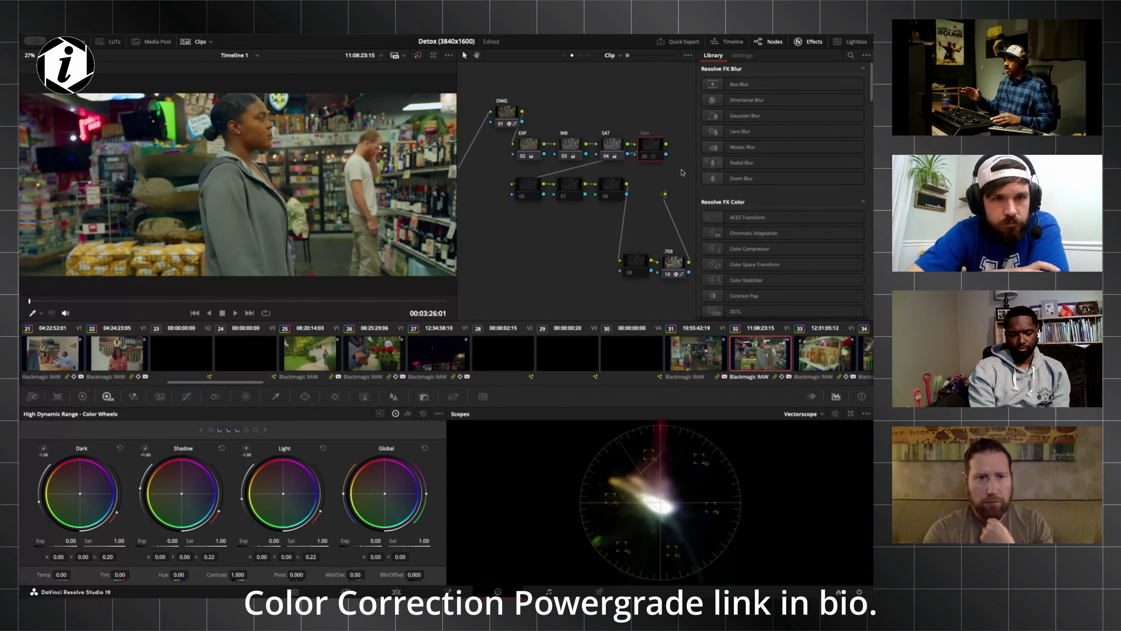
key("ctrl+d")
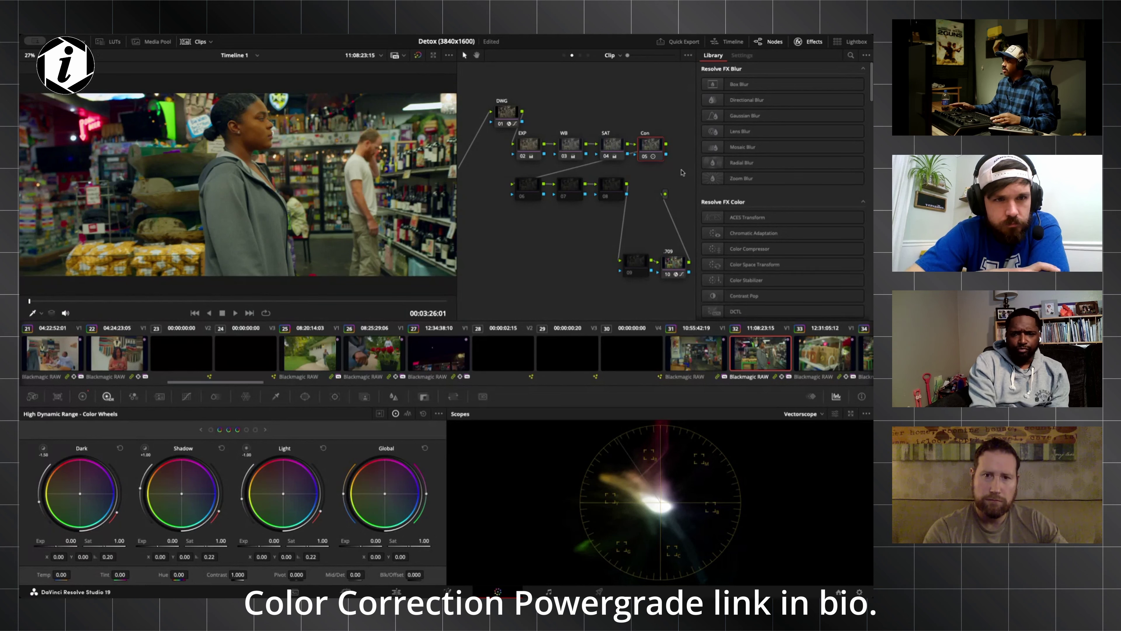
key("ctrl+d")
key("ctrl+d")
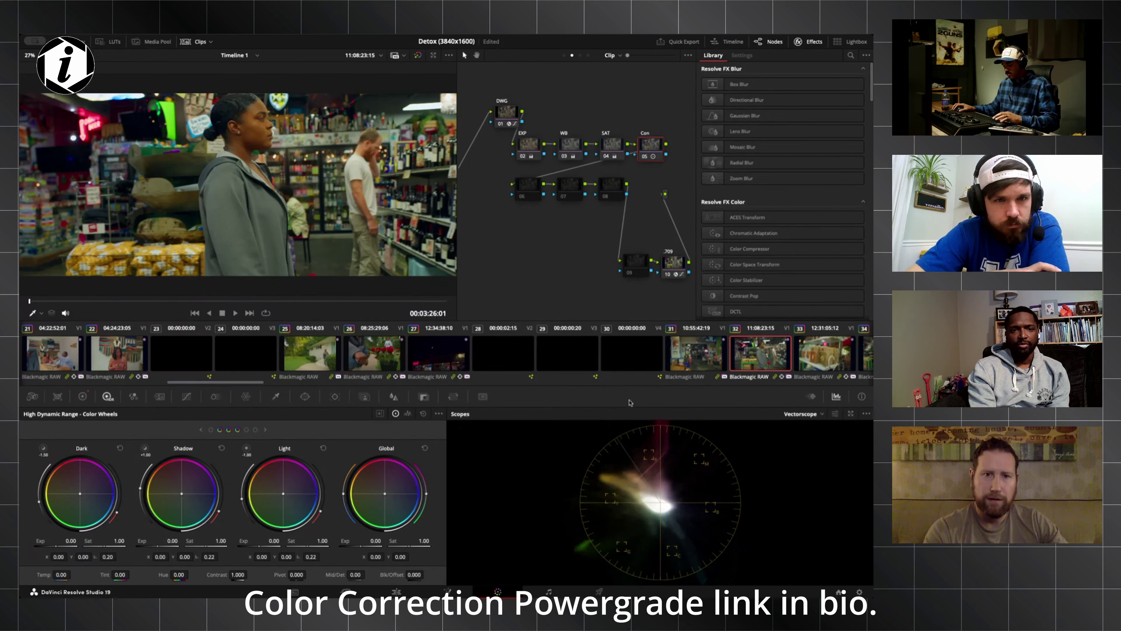
key("ctrl+d")
key("ctrl+d")
key("ctrl+d")
key("ctrl+d")
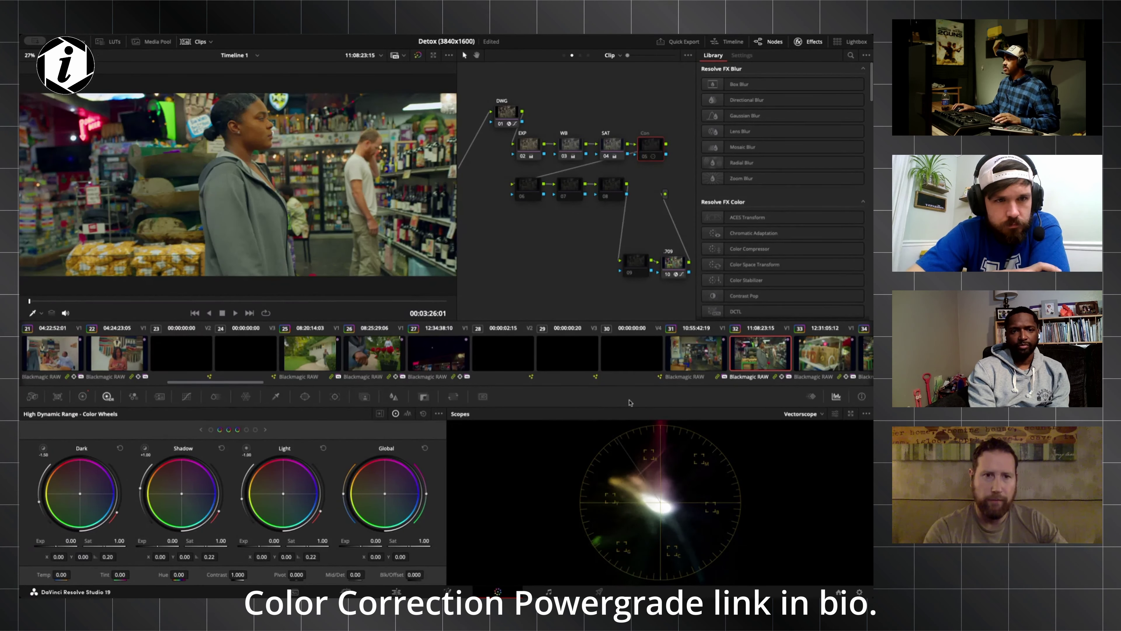
key("ctrl+d")
key("ctrl+d")
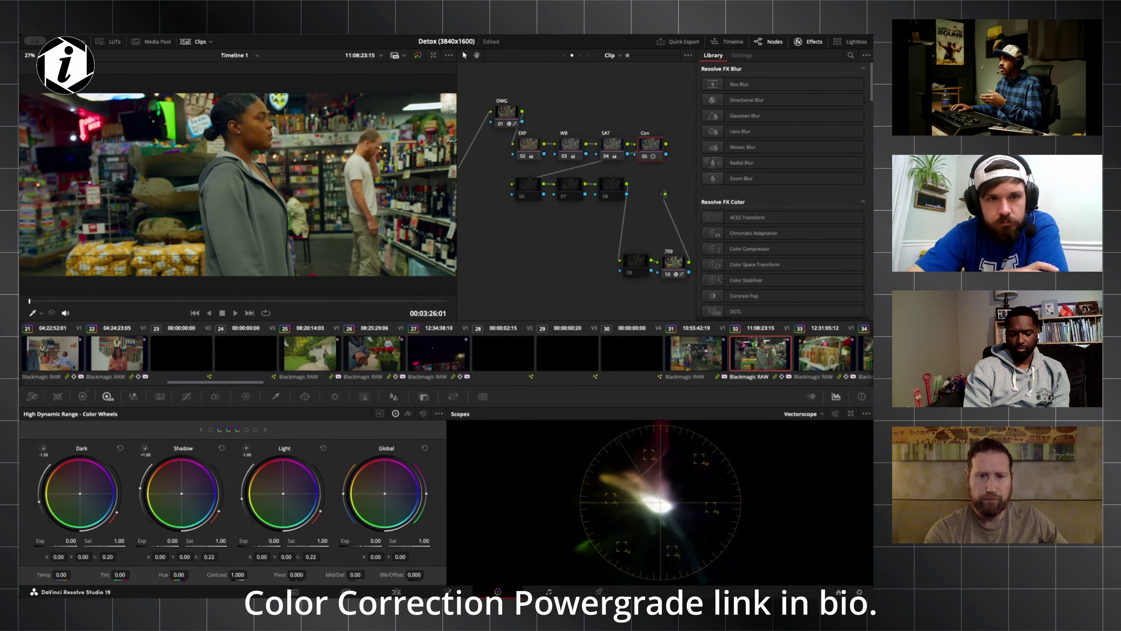
- Show the PowerGrade album in the gallery and select clip 26 with the red roses
left_click(67, 41)
left_click(36, 81)
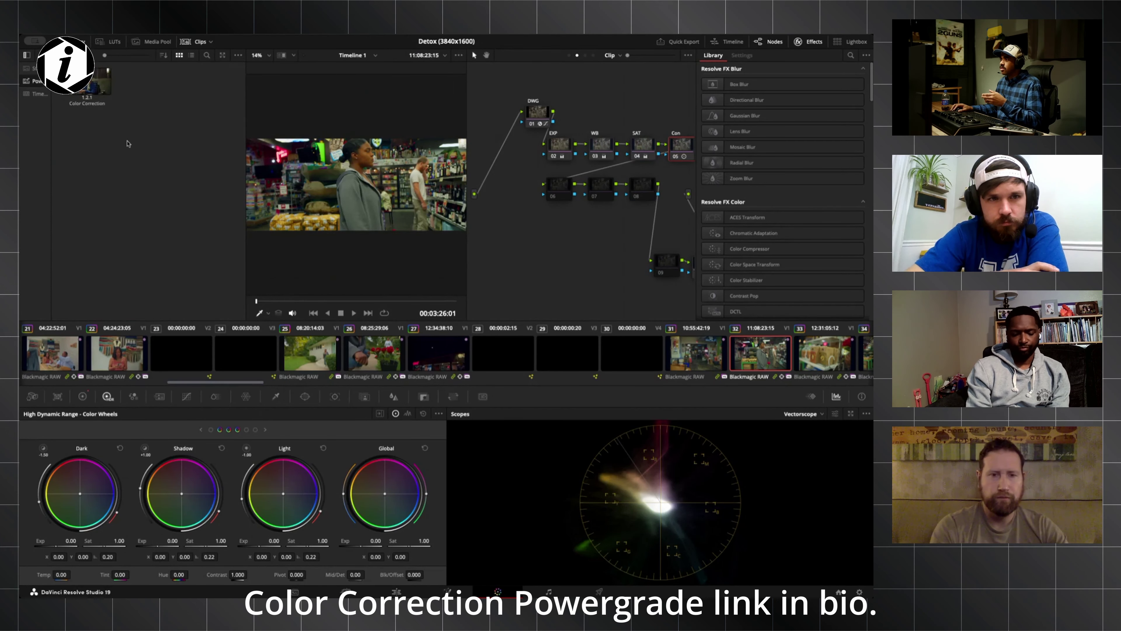
left_click(384, 361)
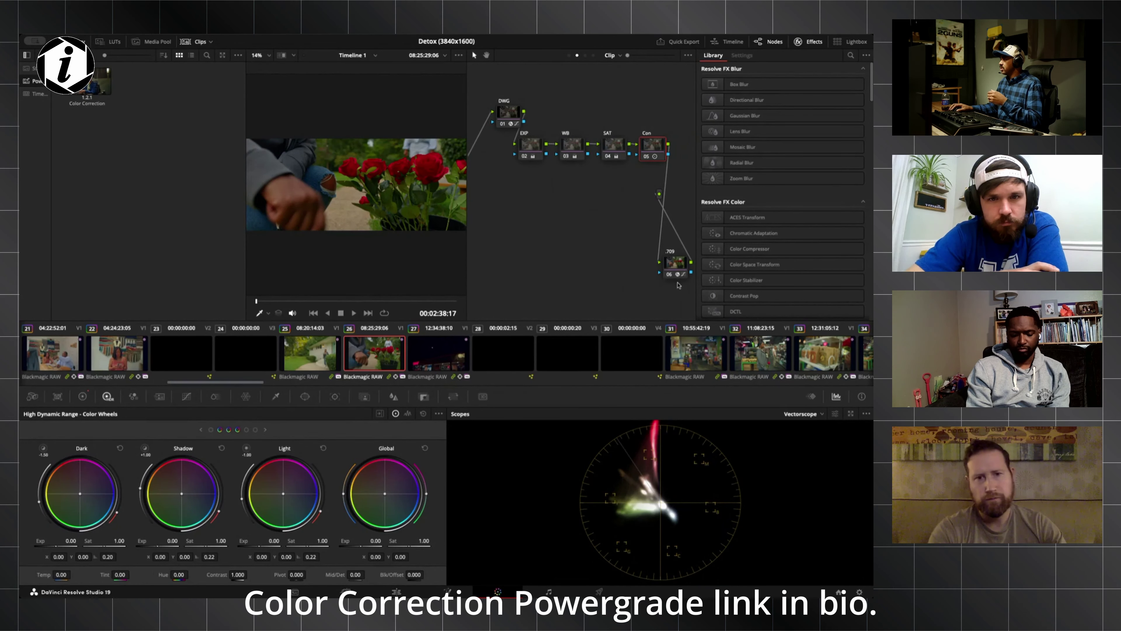
- Delete all the correction nodes, from DWG through 709, from the node graph of clip 26
left_click_drag(680, 294, 511, 110)
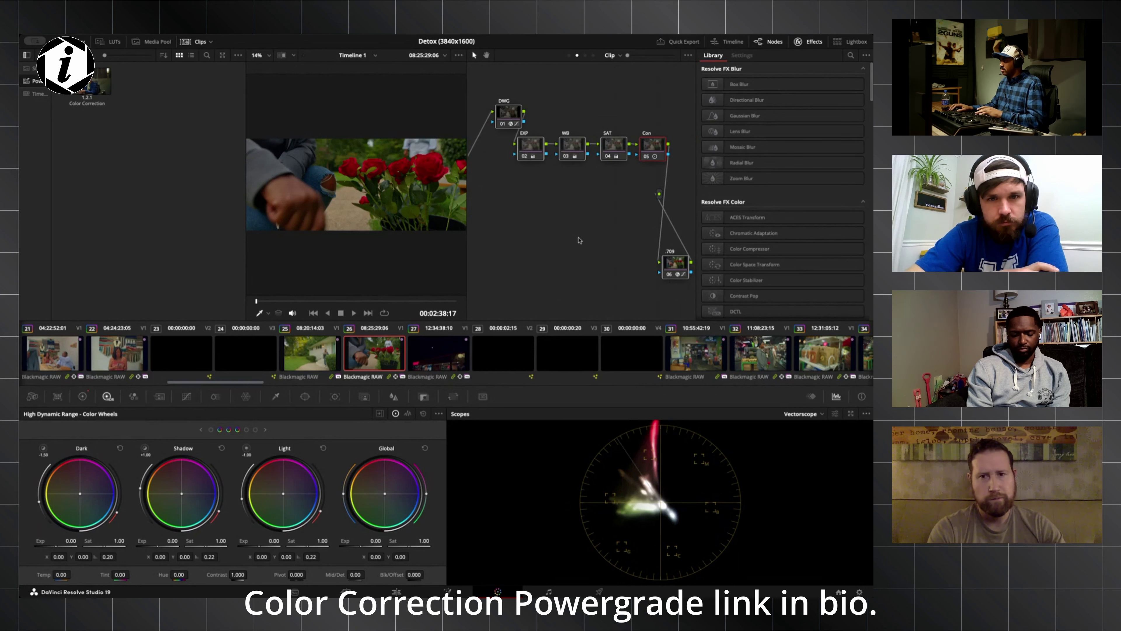
key("Delete")
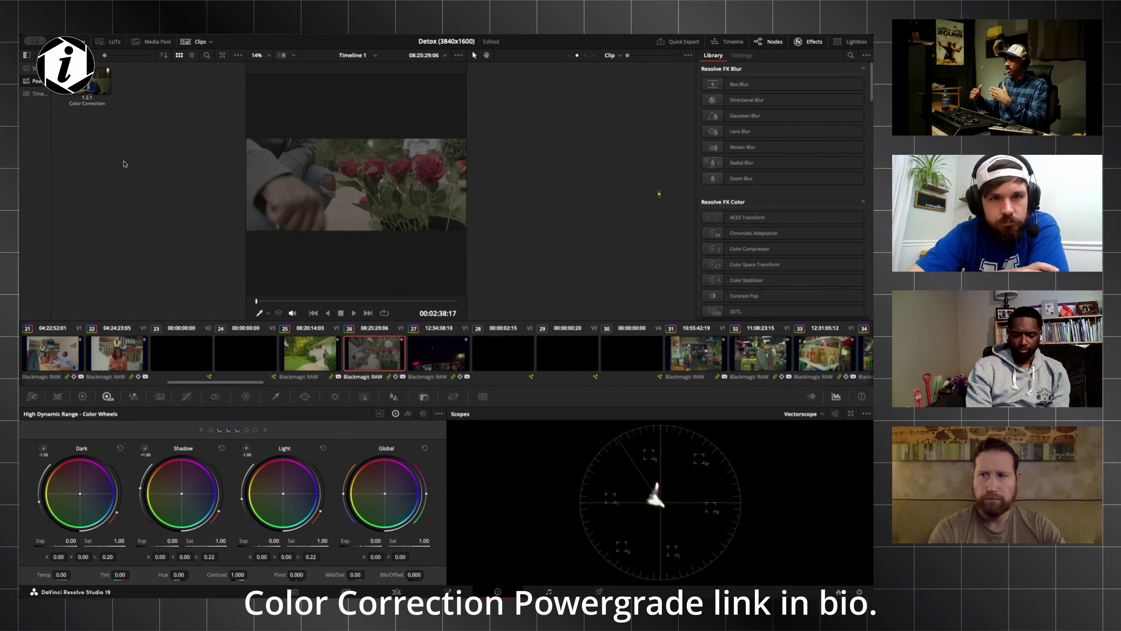
- Apply the Color Correction PowerGrade from the gallery to clip 26 and select its EXP and SAT nodes in turn
double_click(92, 86)
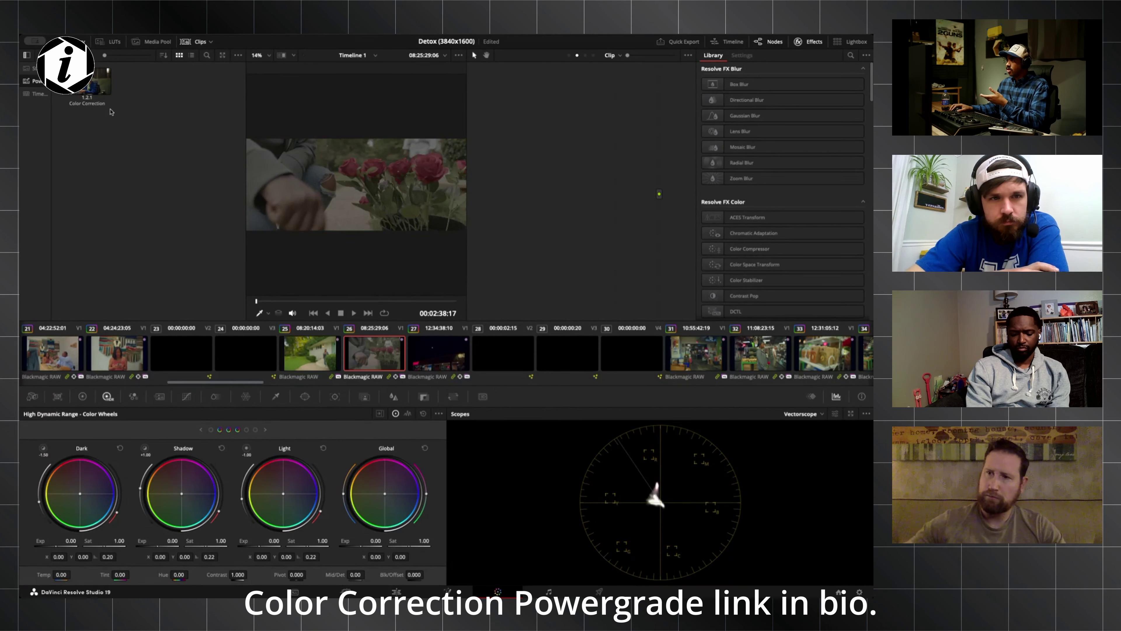
double_click(88, 87)
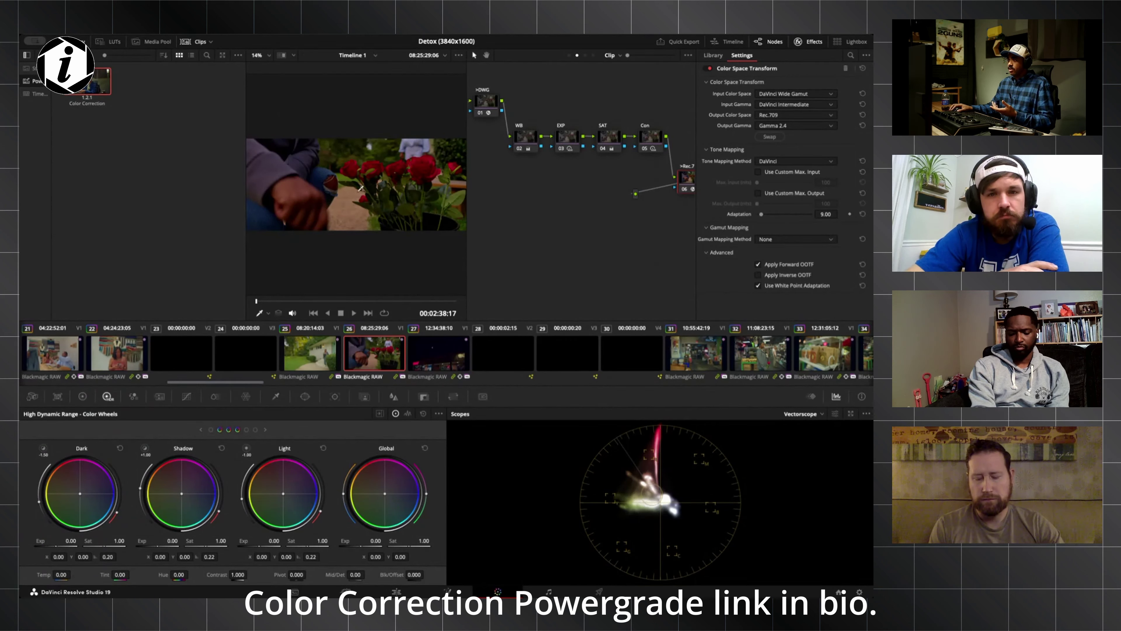
left_click(557, 141)
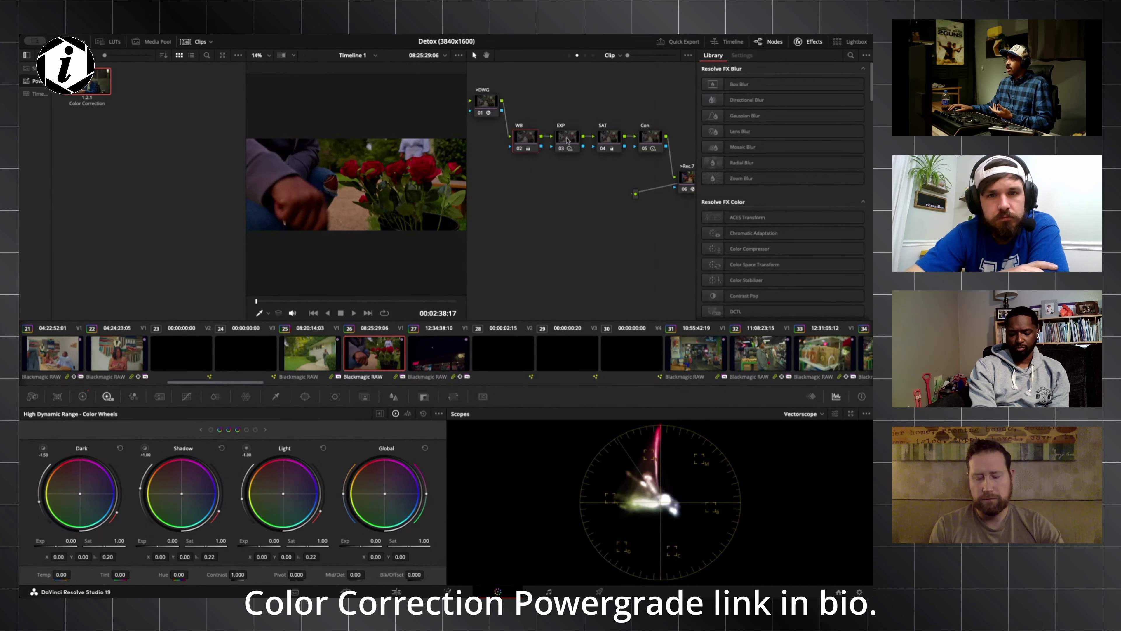
left_click(611, 143)
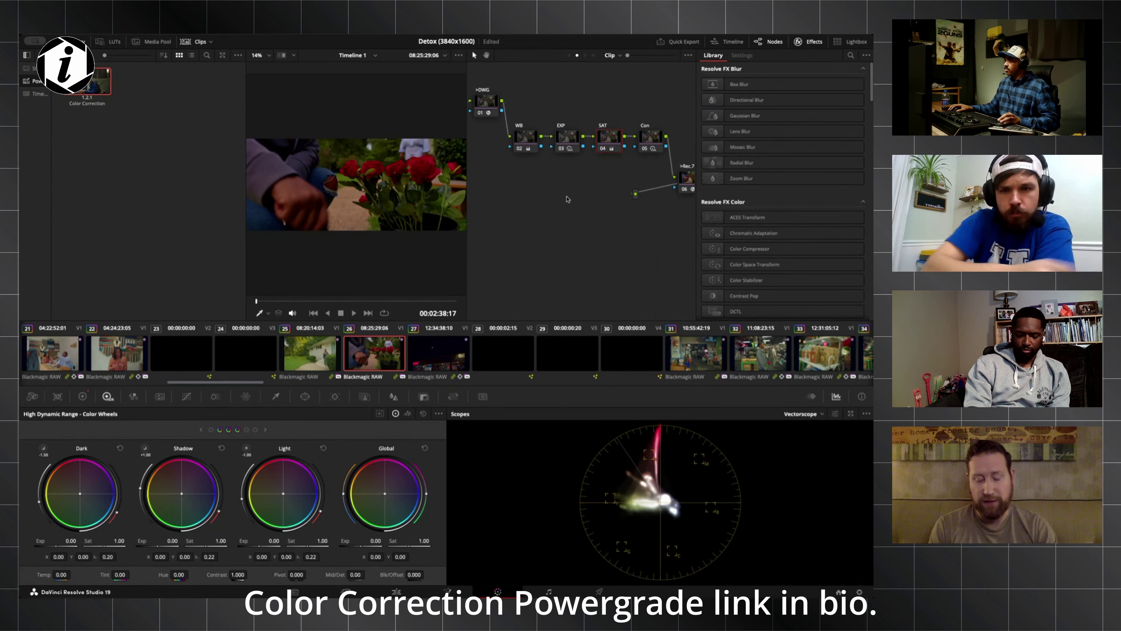
- Undo applying the Color Correction PowerGrade to clip 26
key("ctrl+shift+semicolon")
key("ctrl+shift+semicolon")
key("ctrl+z")
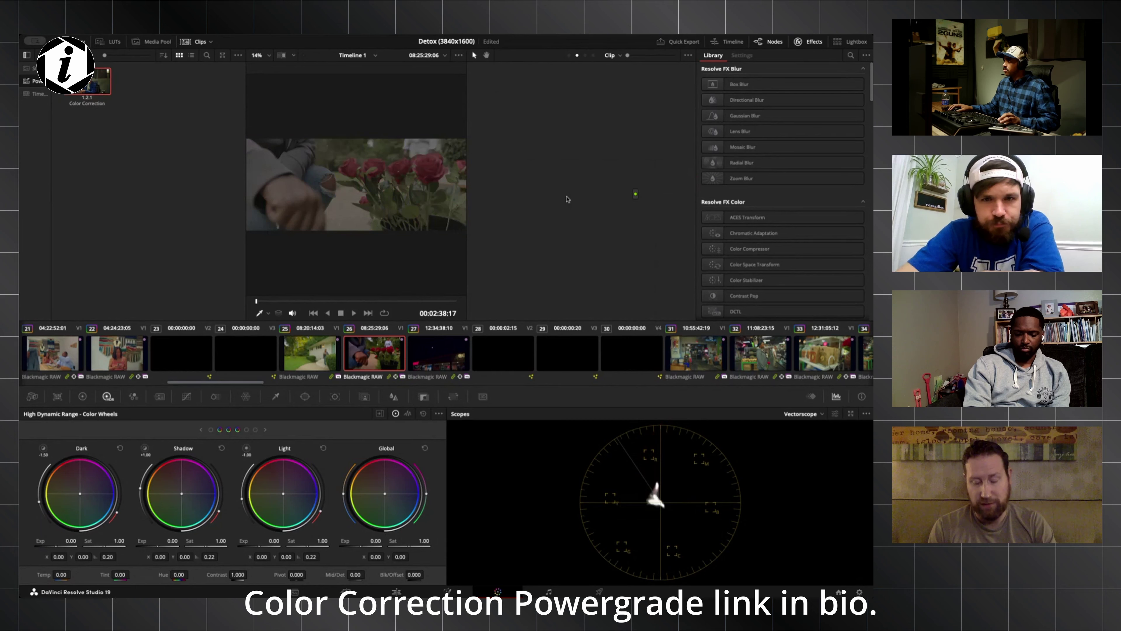